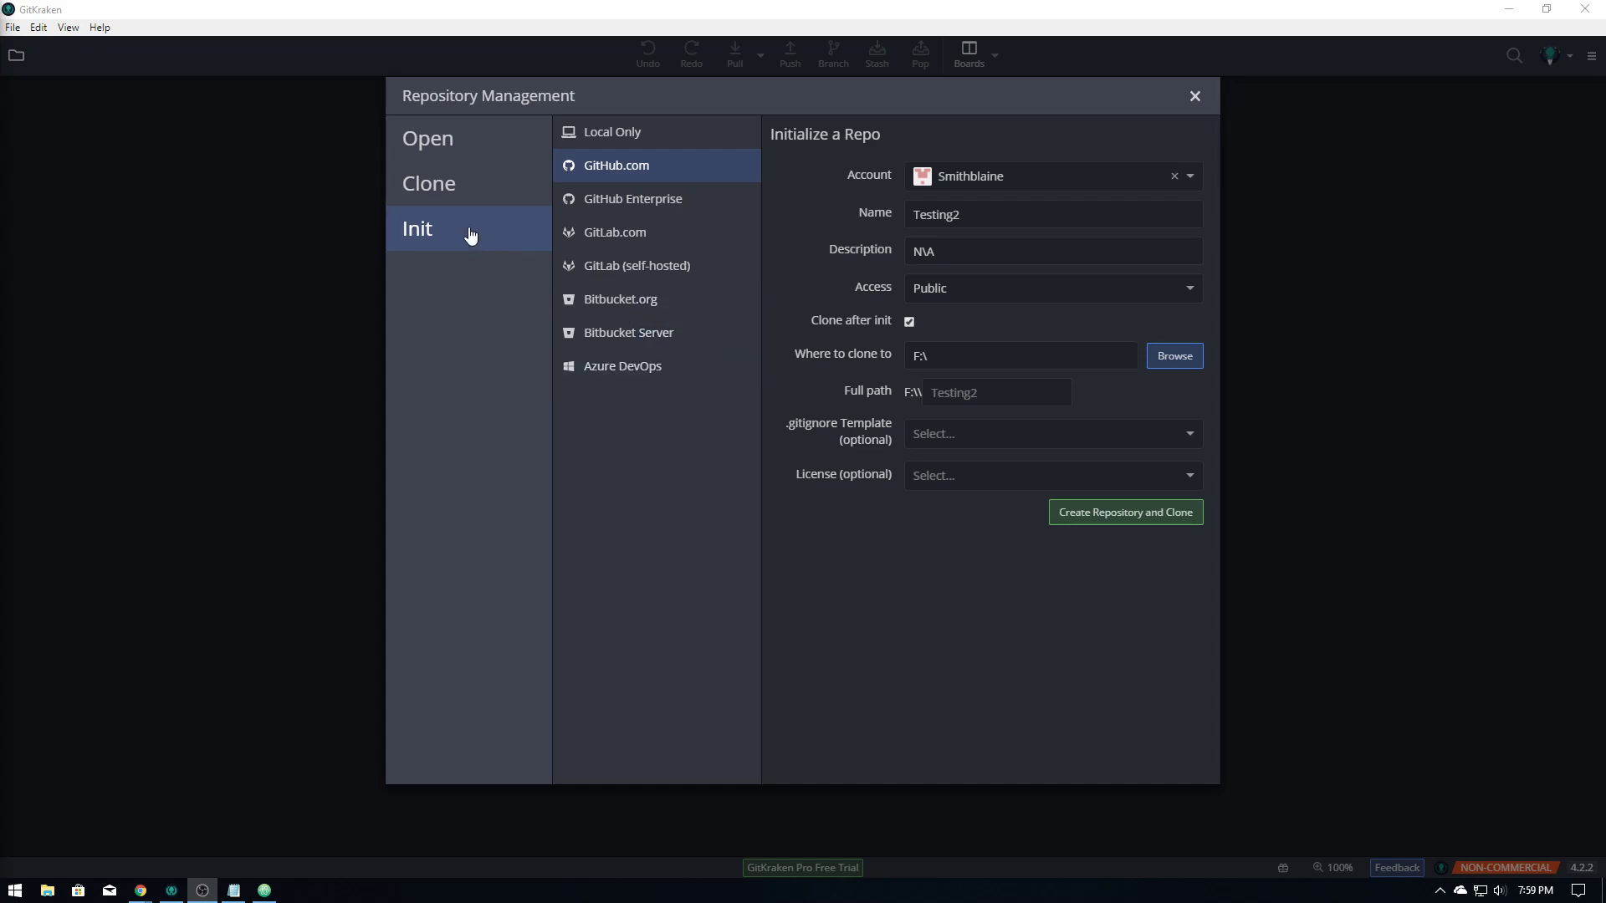
# Restart Init Repo for GitHub.com with the GitHub account selected as owner, ready to enter a name
pyautogui.click(1196, 98)
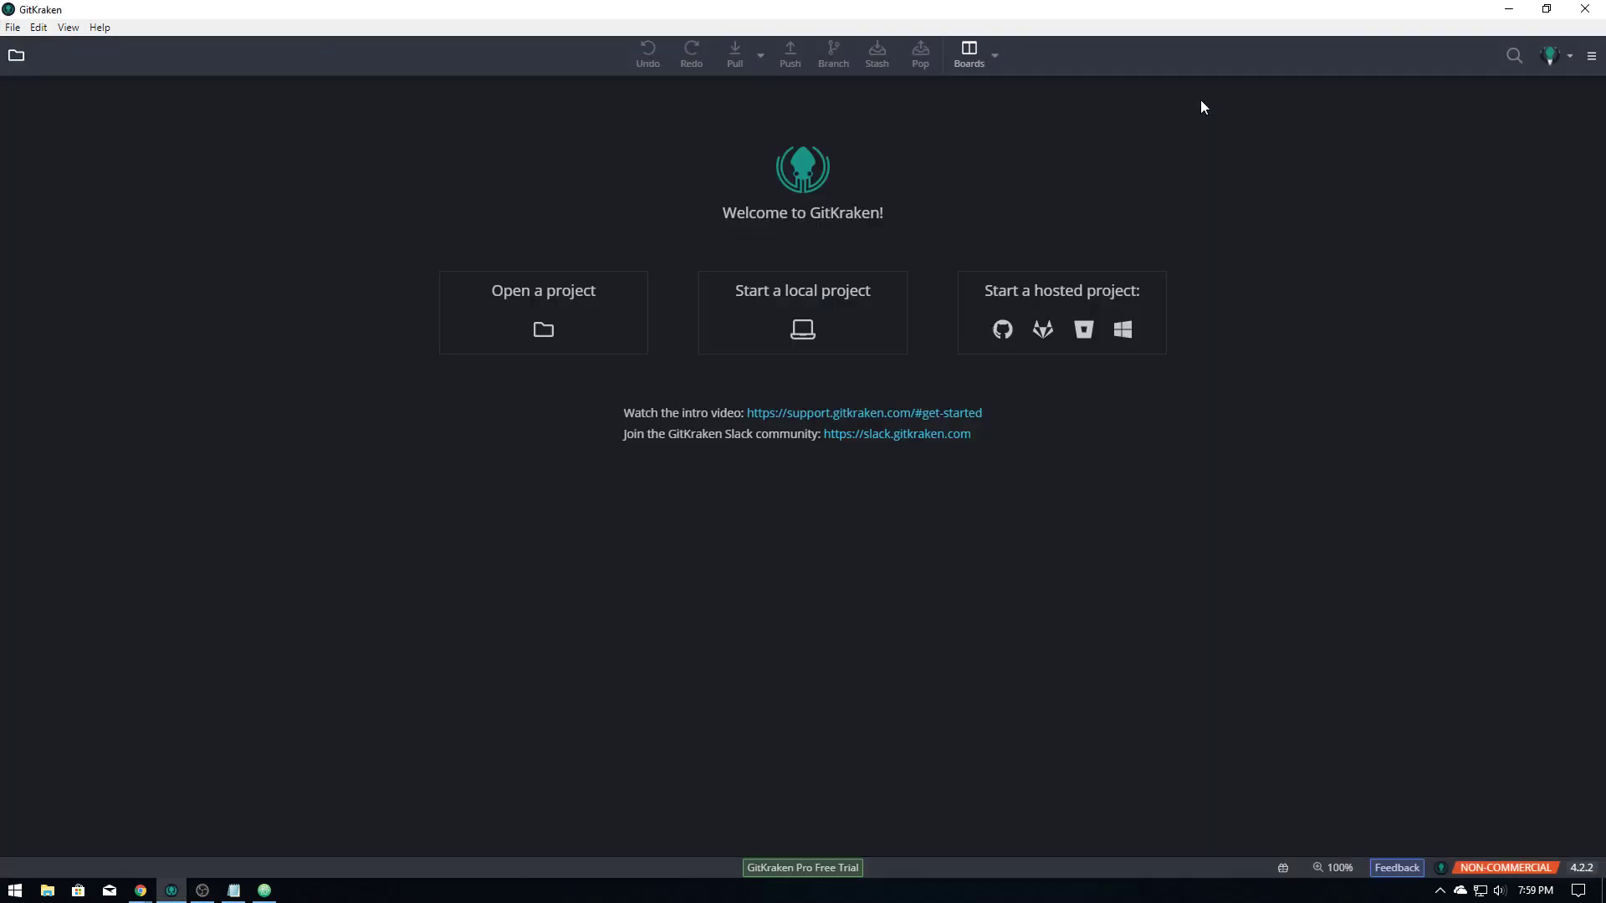
pyautogui.click(13, 28)
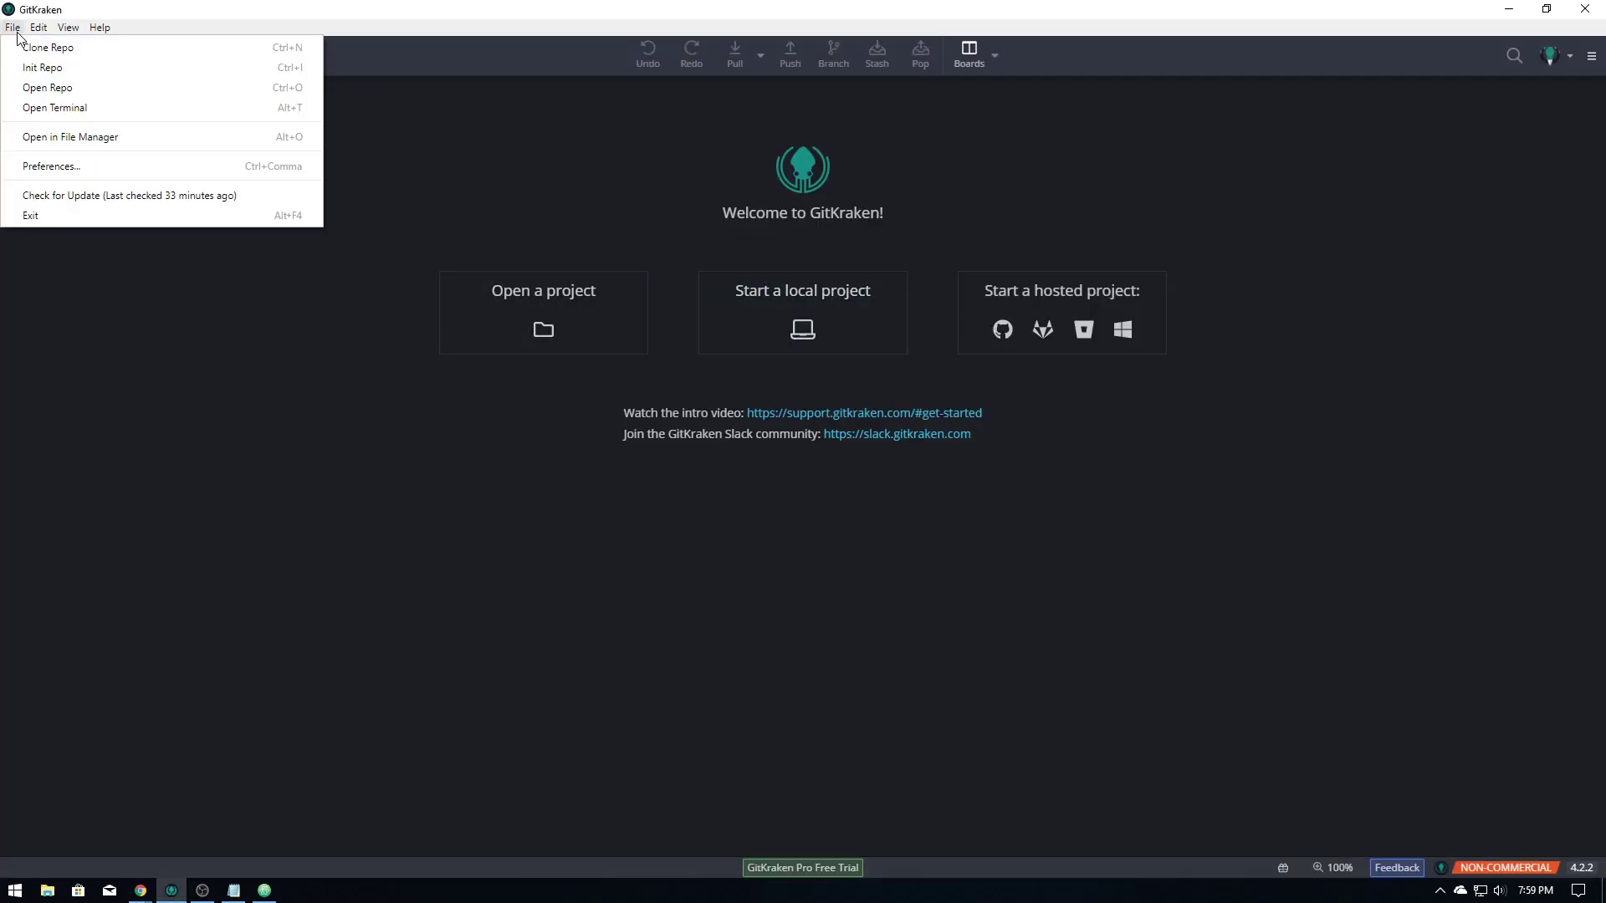
pyautogui.click(27, 66)
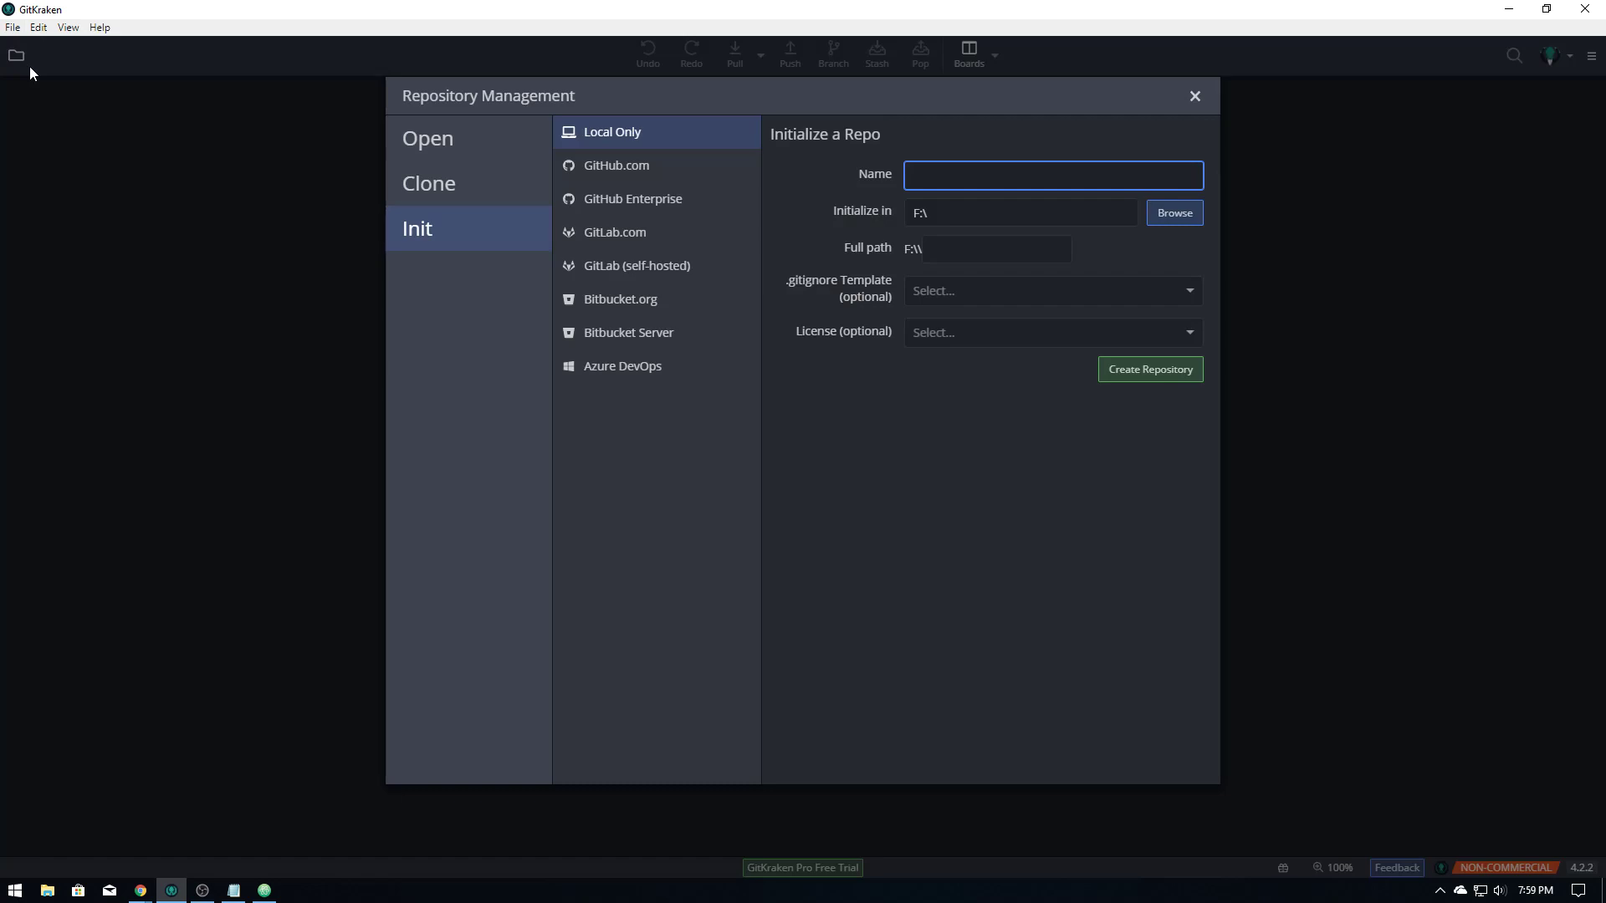
pyautogui.click(609, 172)
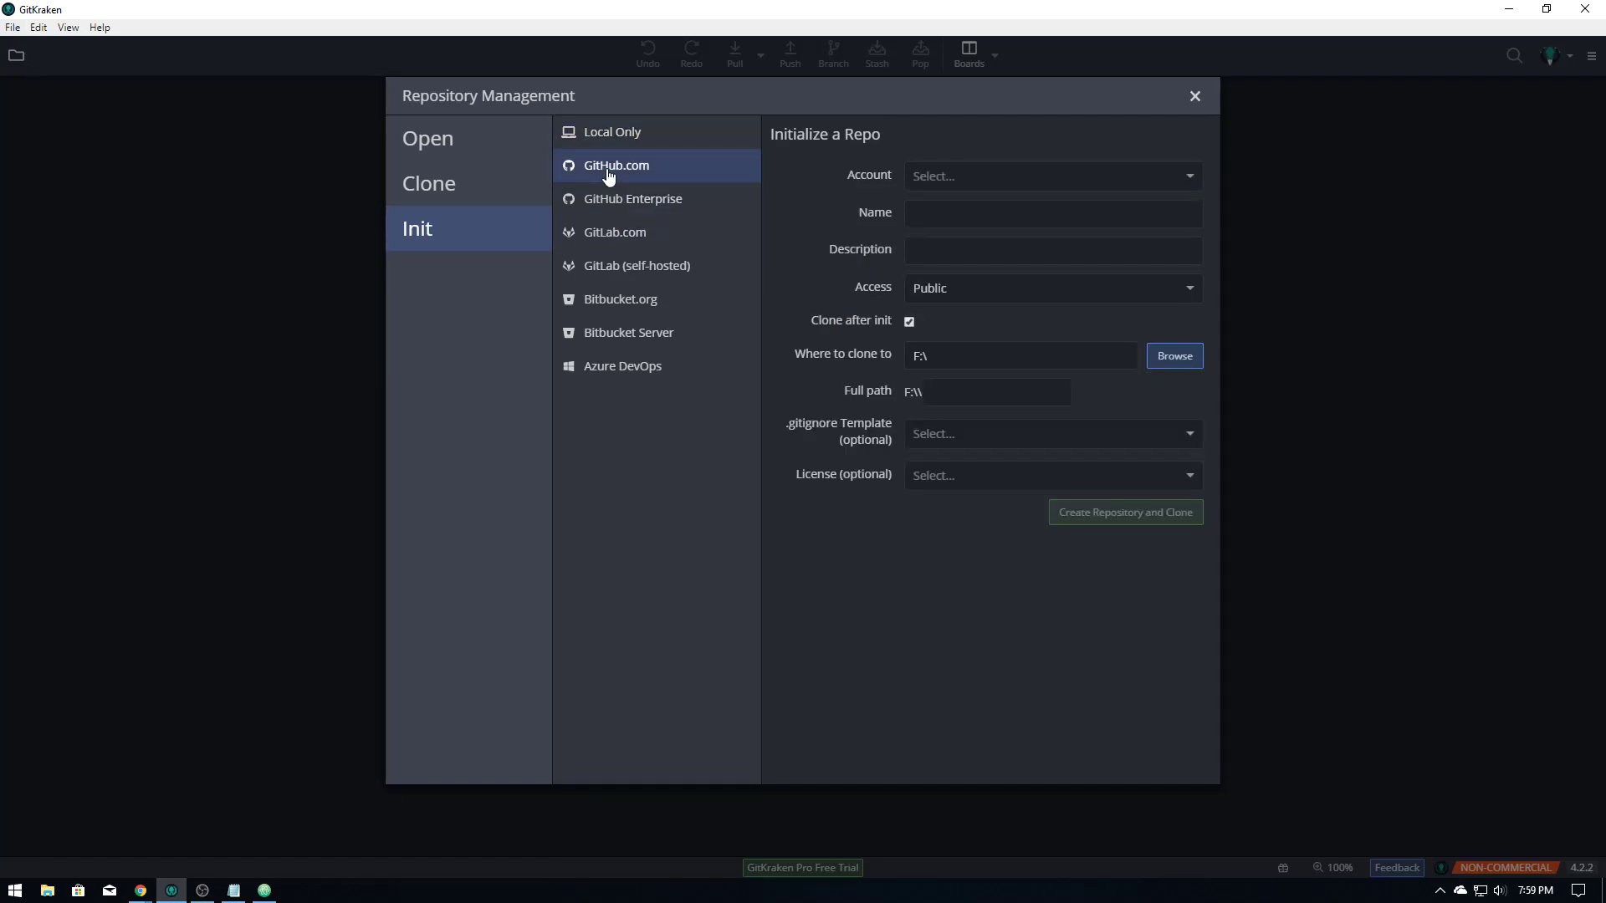
pyautogui.click(977, 184)
pyautogui.click(974, 206)
pyautogui.click(949, 219)
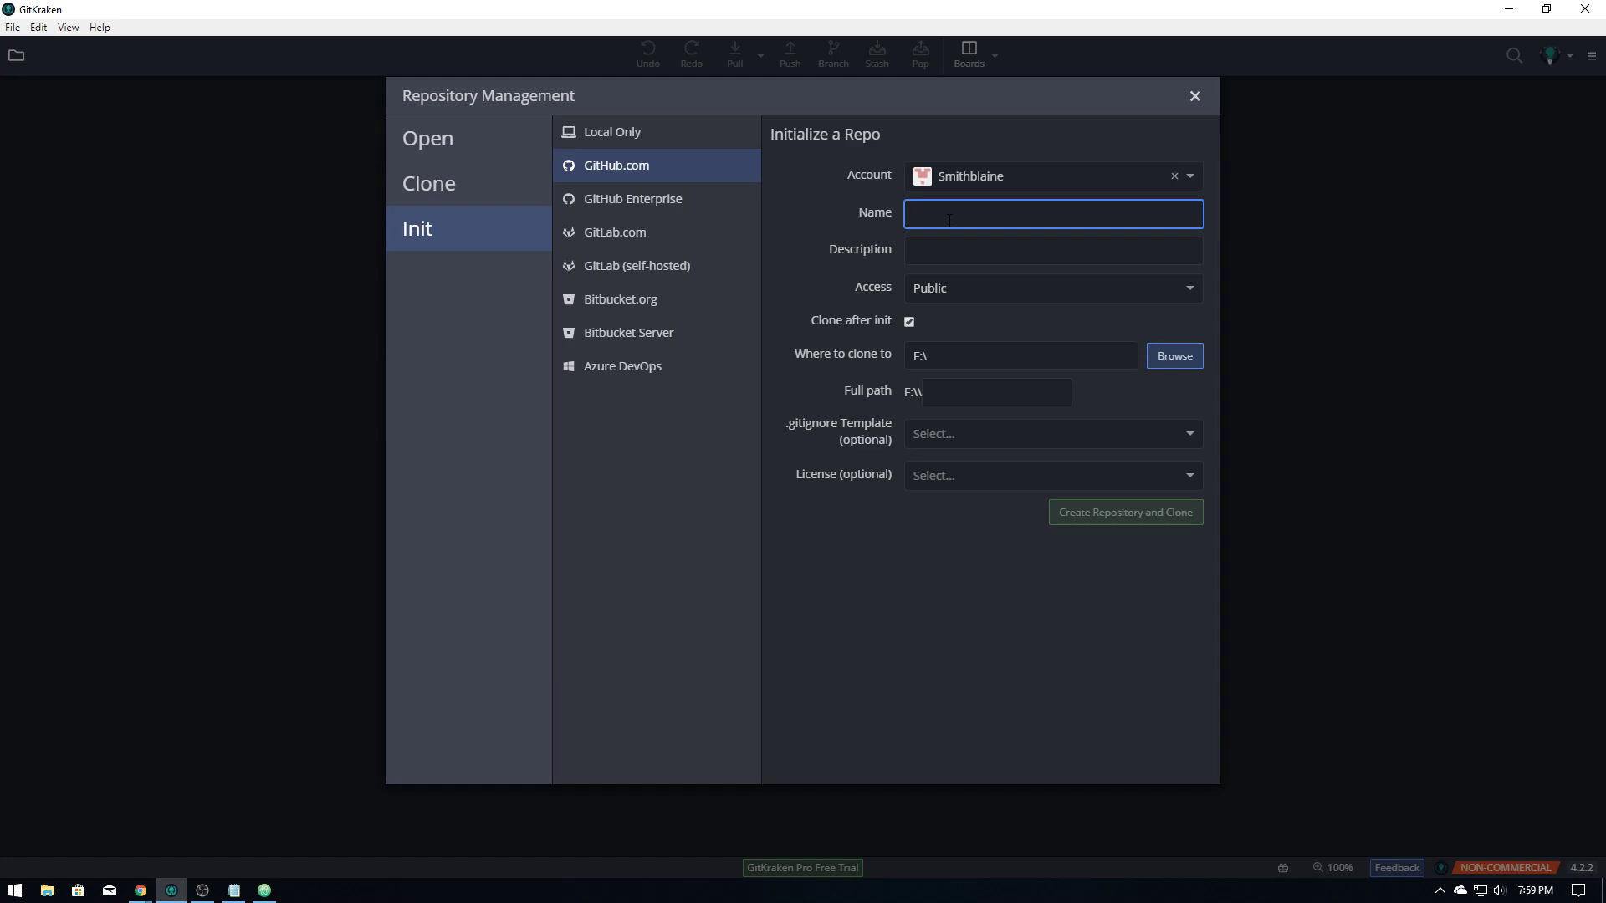
# Enter Testing2 as the repository name and N/A as its description
pyautogui.write('Testing')
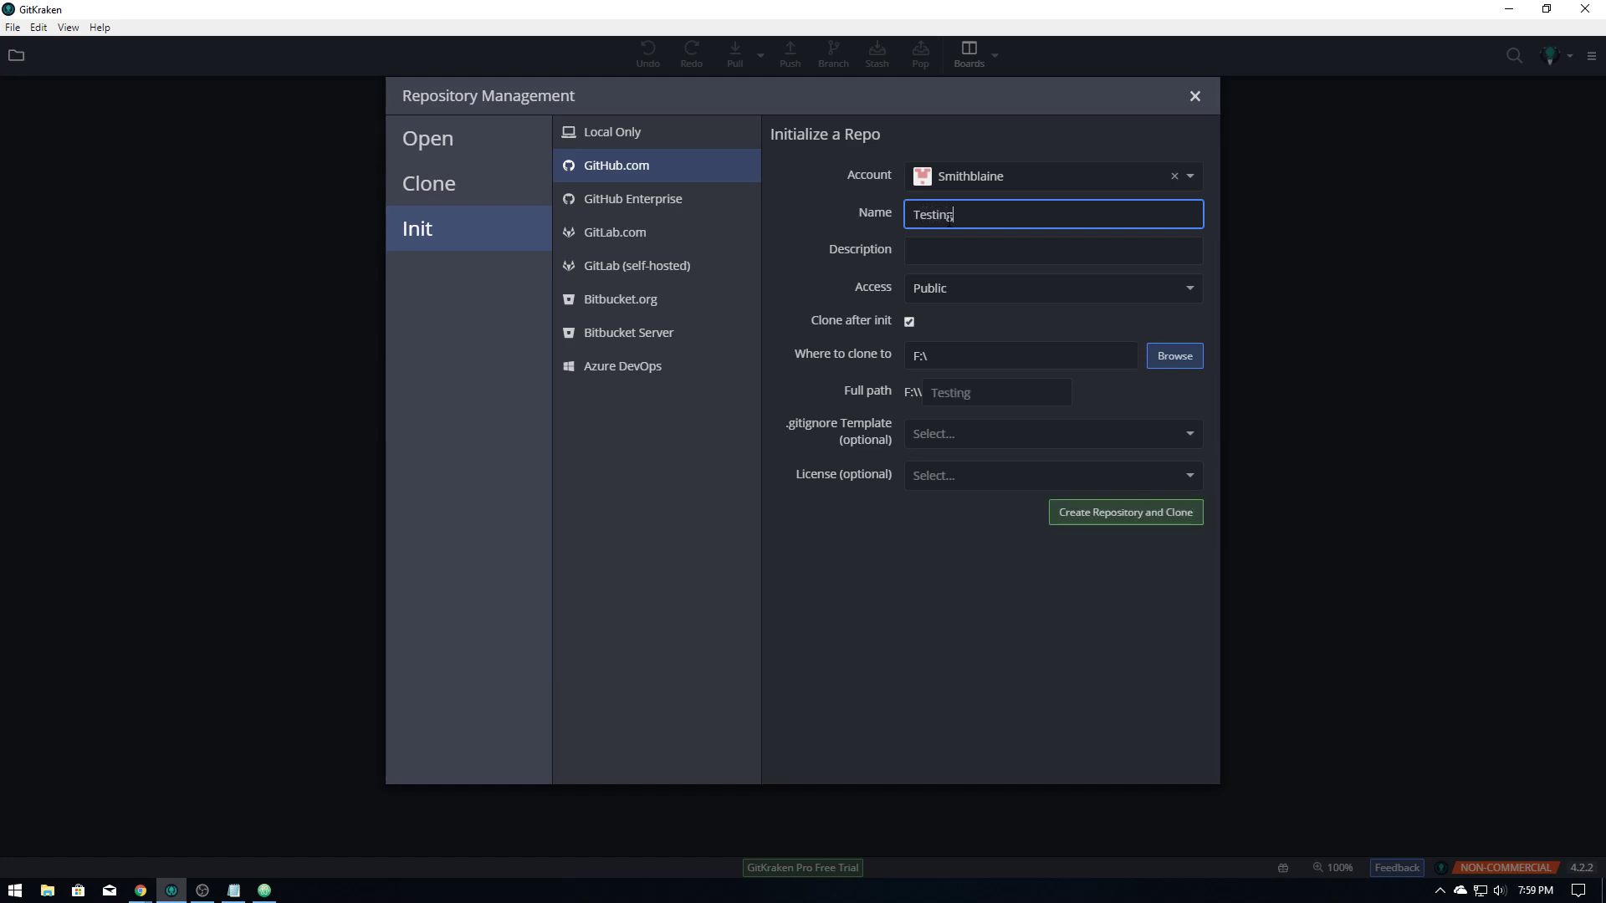
pyautogui.write('2')
pyautogui.click(929, 247)
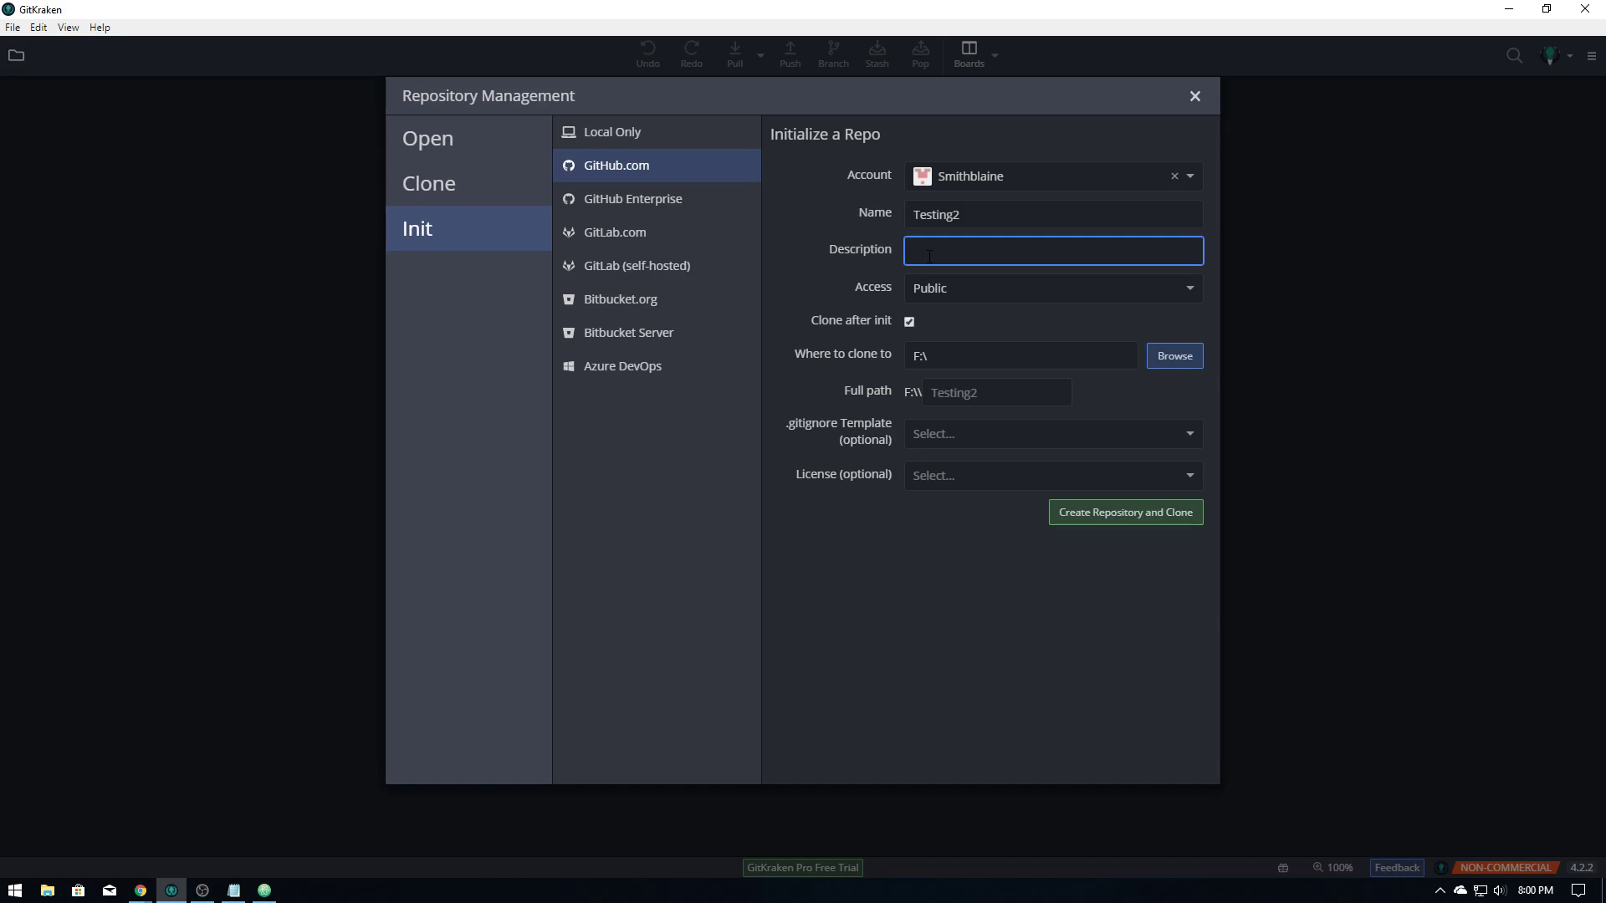
pyautogui.write('N')
pyautogui.write('/A')
pyautogui.click(1056, 293)
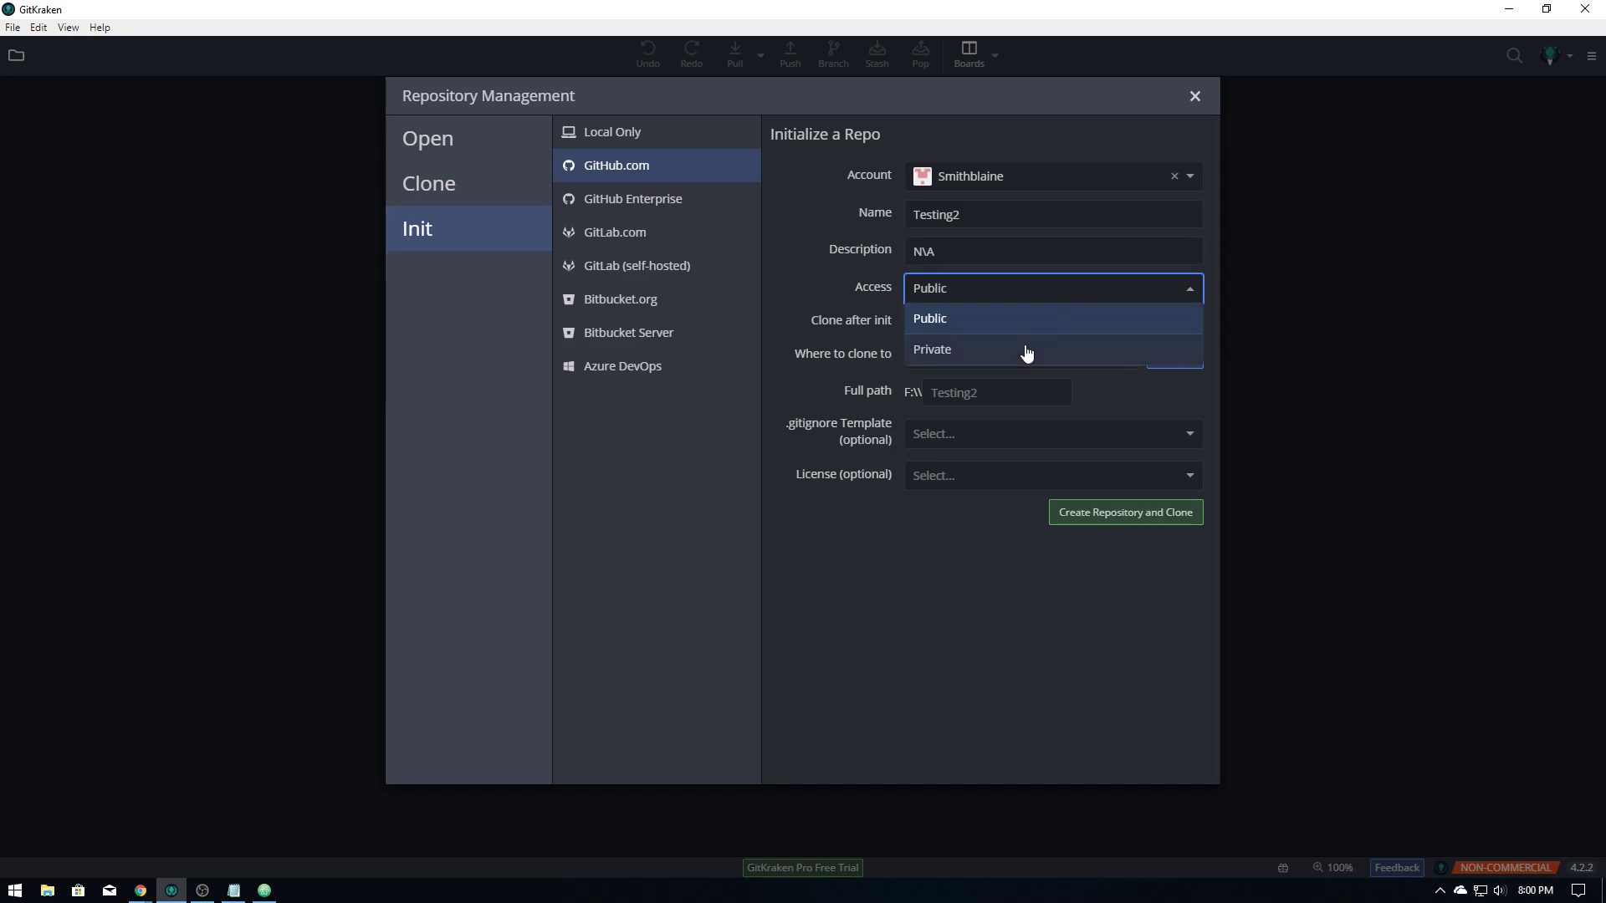
pyautogui.click(1016, 289)
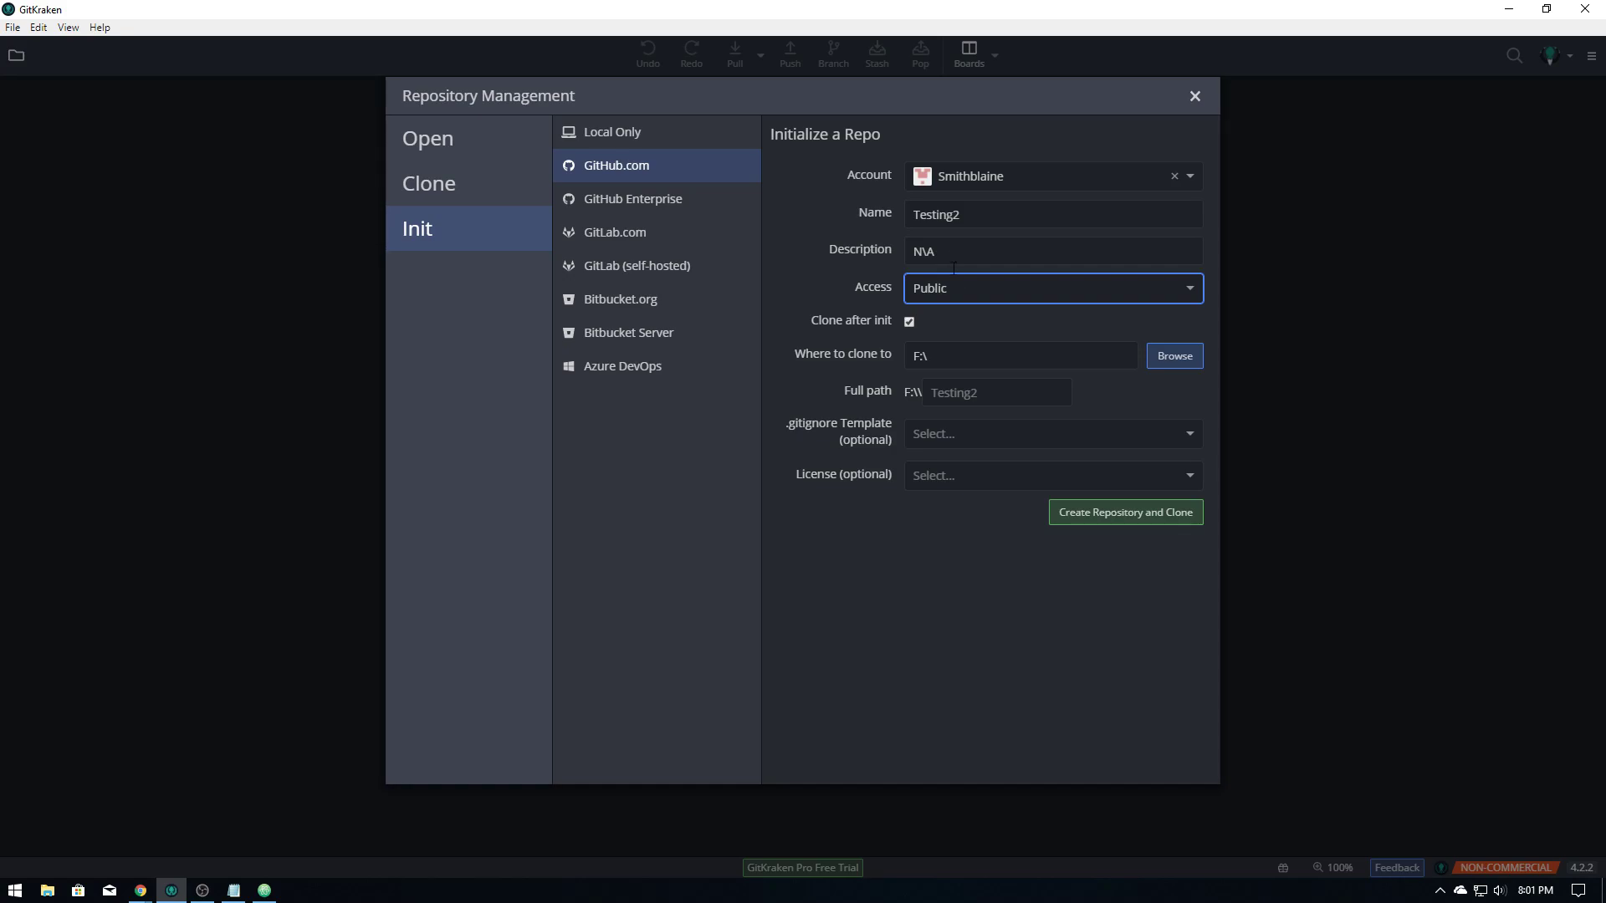
pyautogui.click(952, 293)
pyautogui.click(952, 292)
pyautogui.click(950, 431)
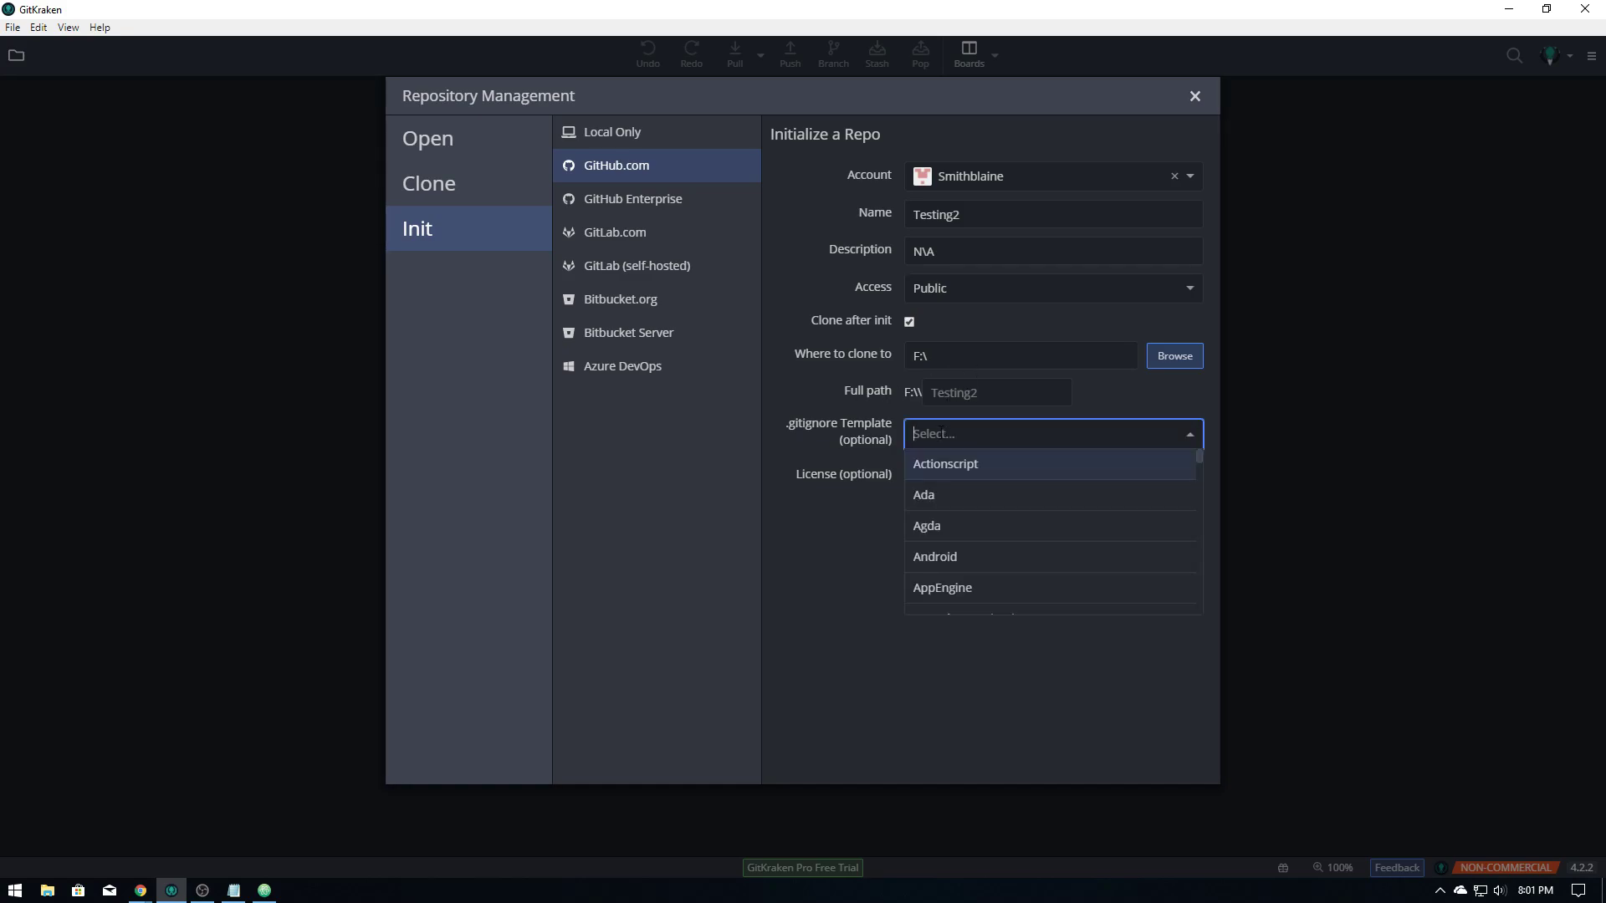
pyautogui.scroll(-3, 986, 545)
pyautogui.scroll(-6, 985, 544)
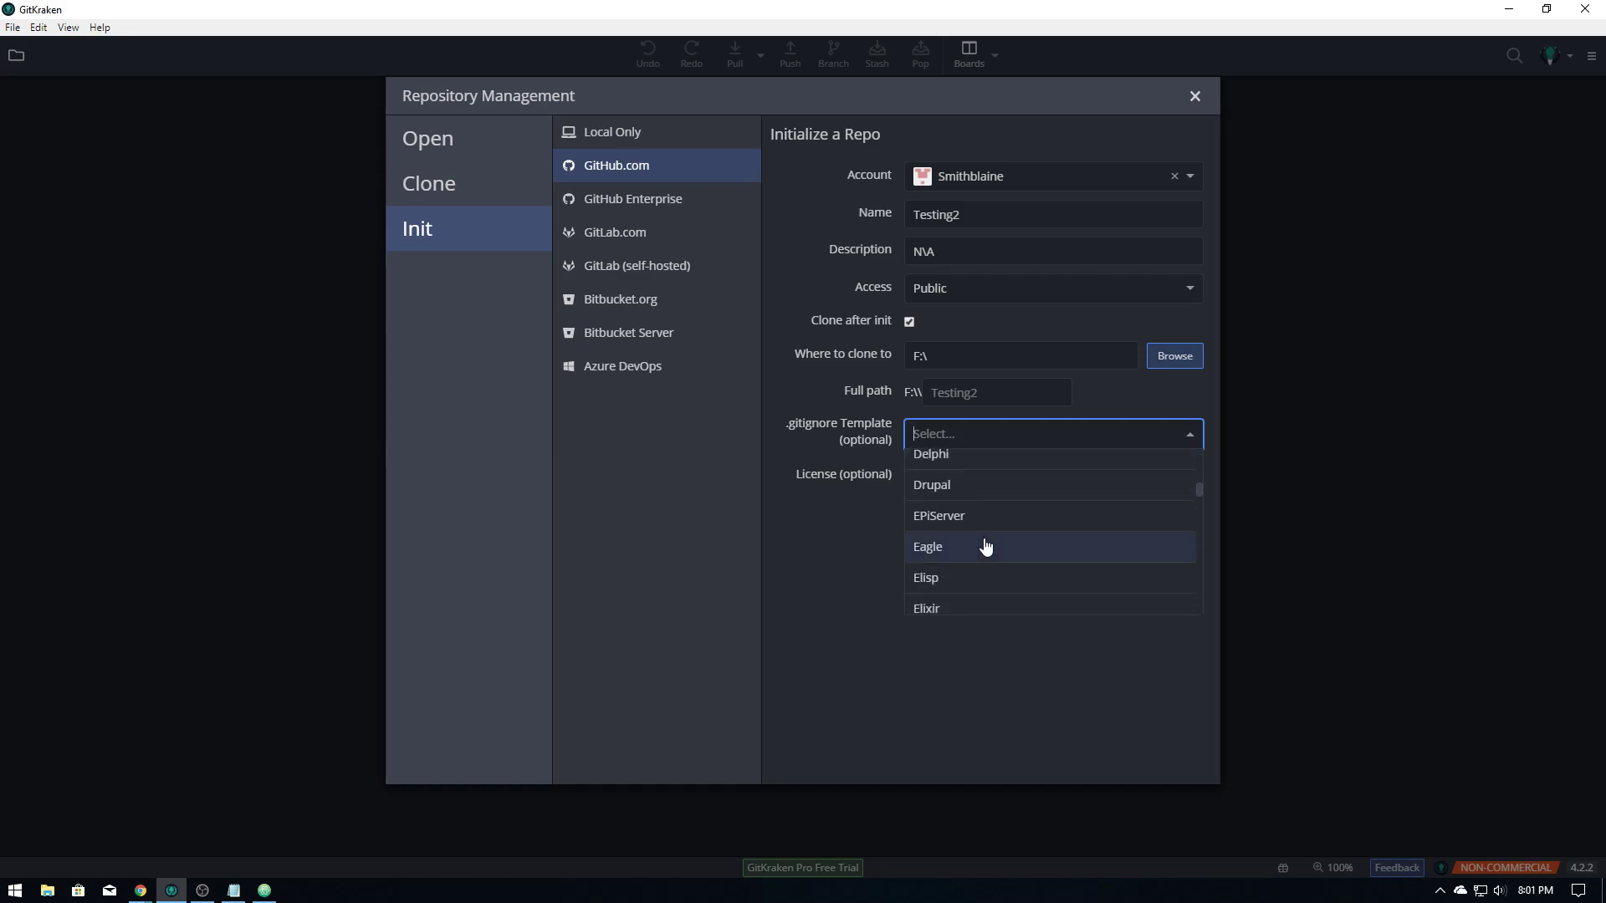
pyautogui.scroll(9, 986, 547)
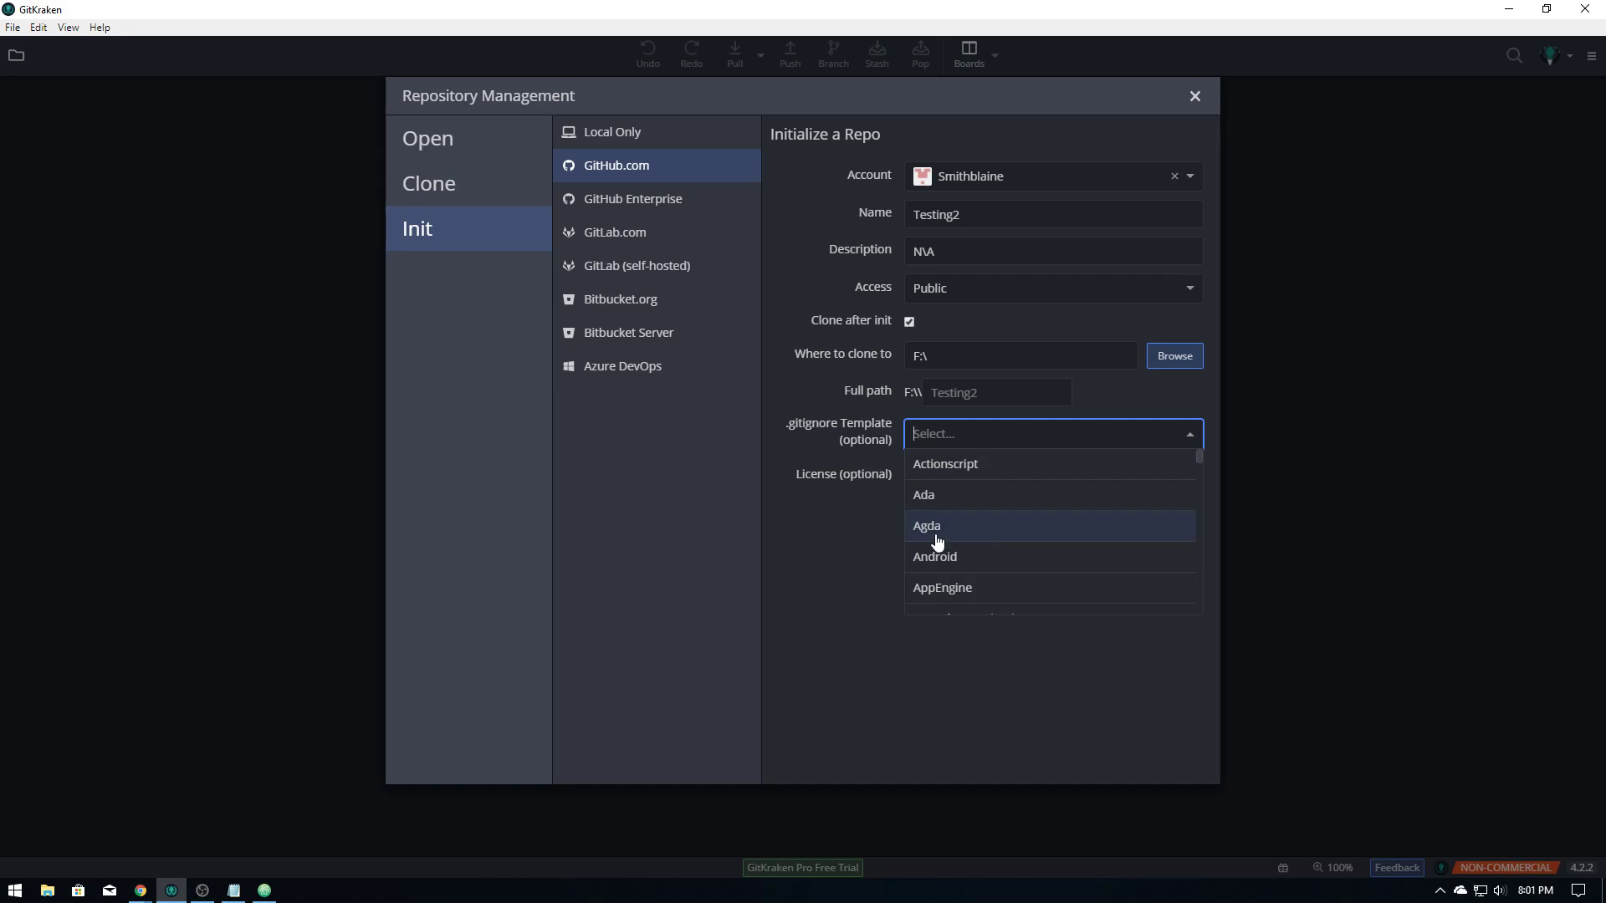
pyautogui.click(855, 528)
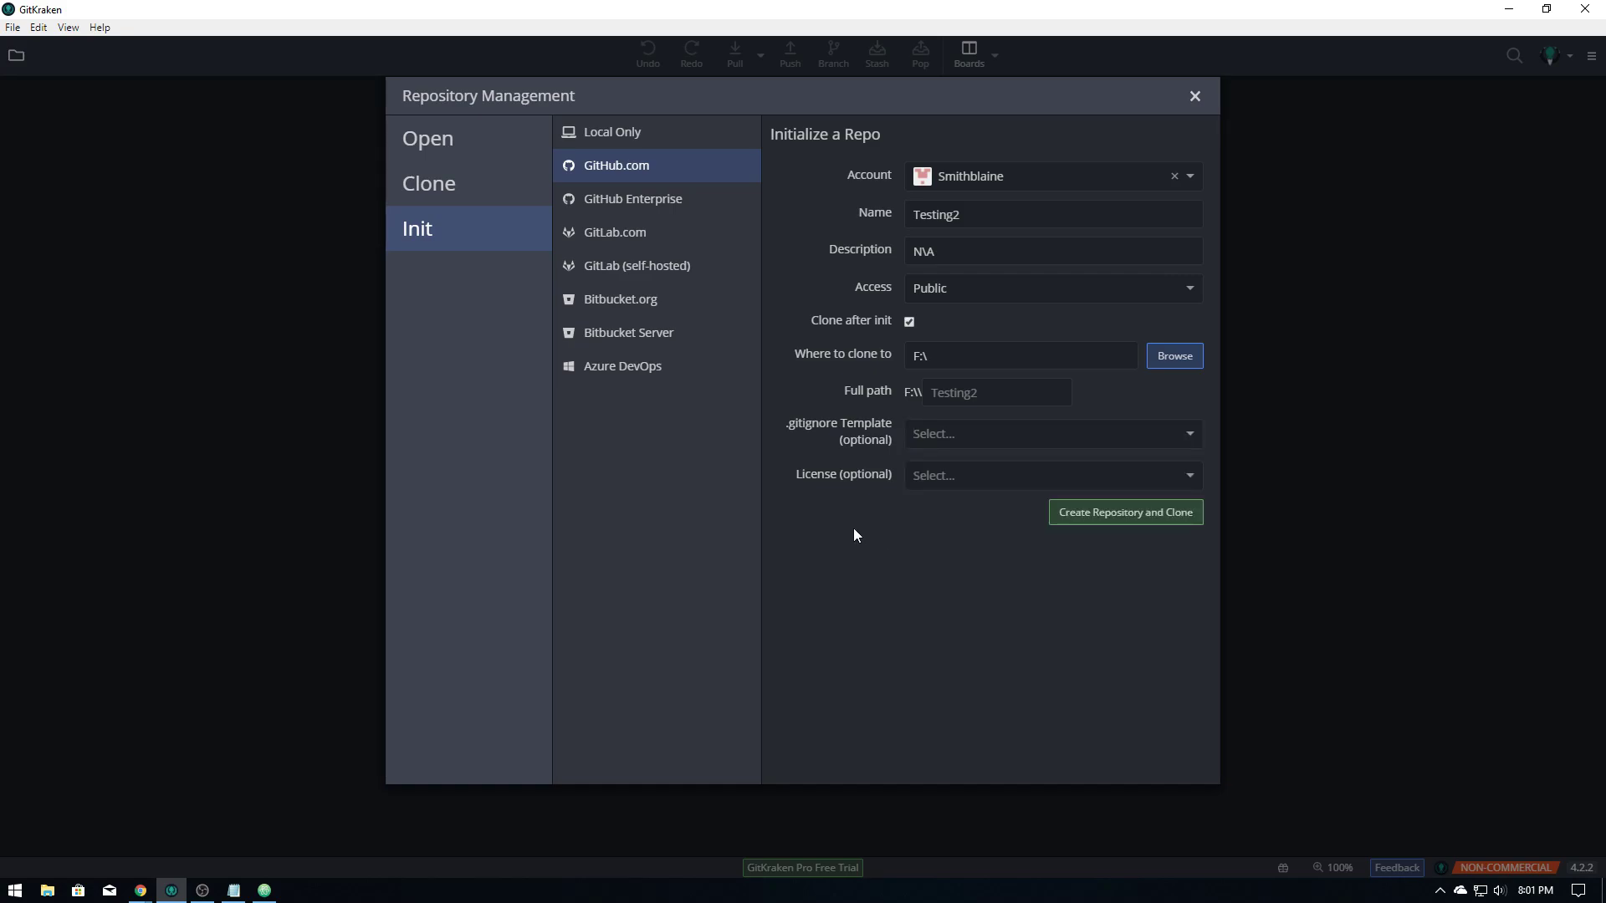
pyautogui.click(940, 483)
pyautogui.scroll(-3, 941, 567)
pyautogui.scroll(-3, 940, 569)
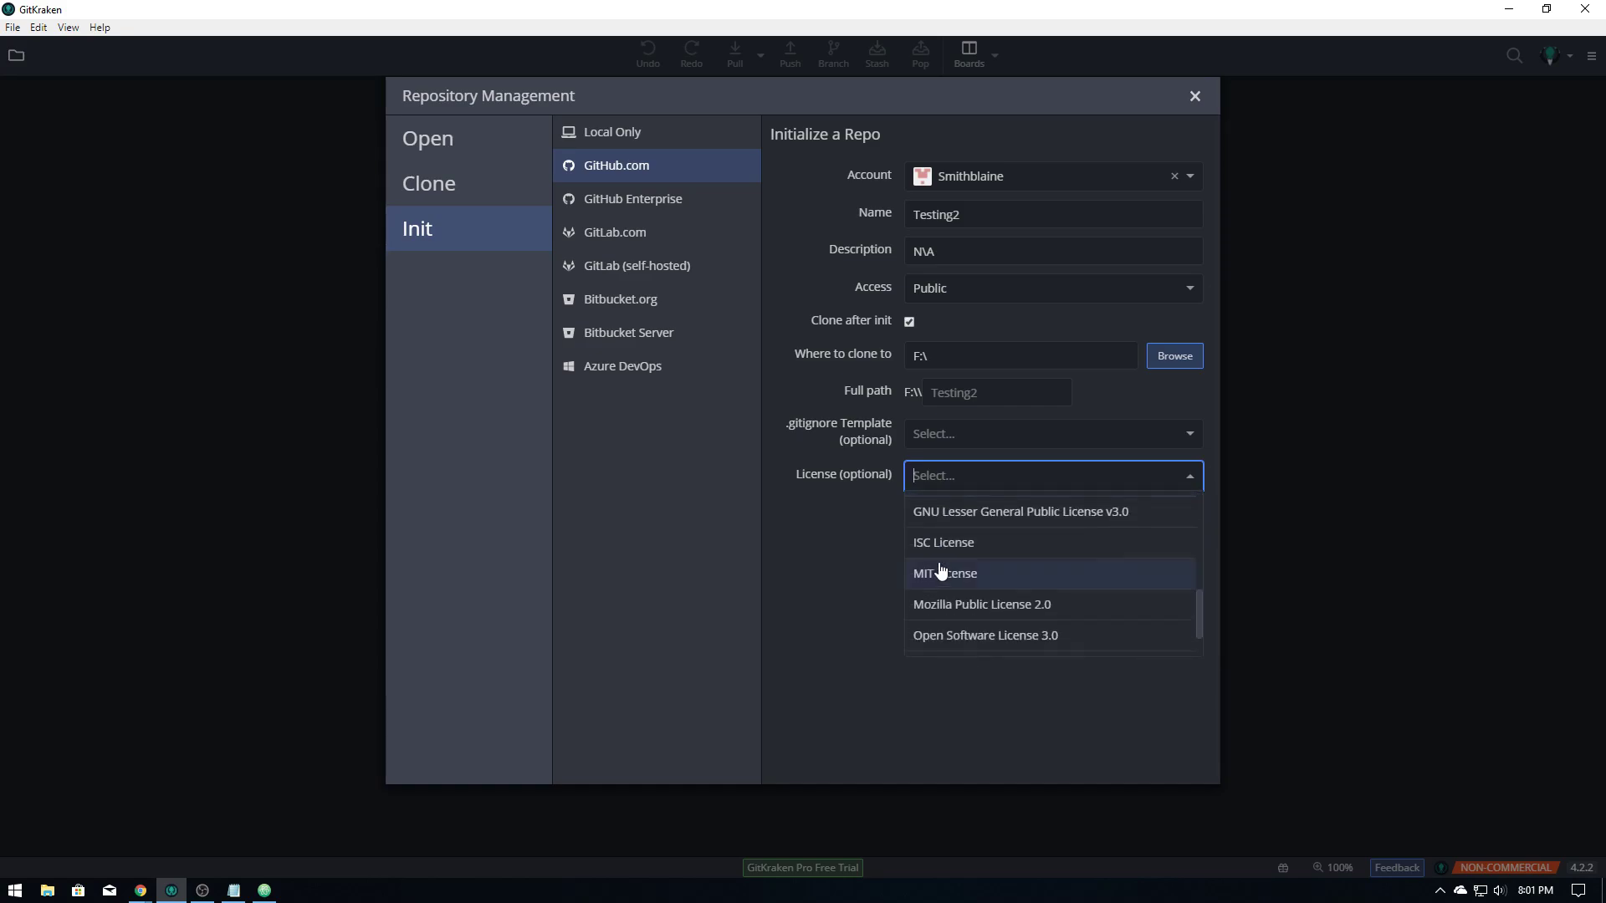
pyautogui.click(855, 578)
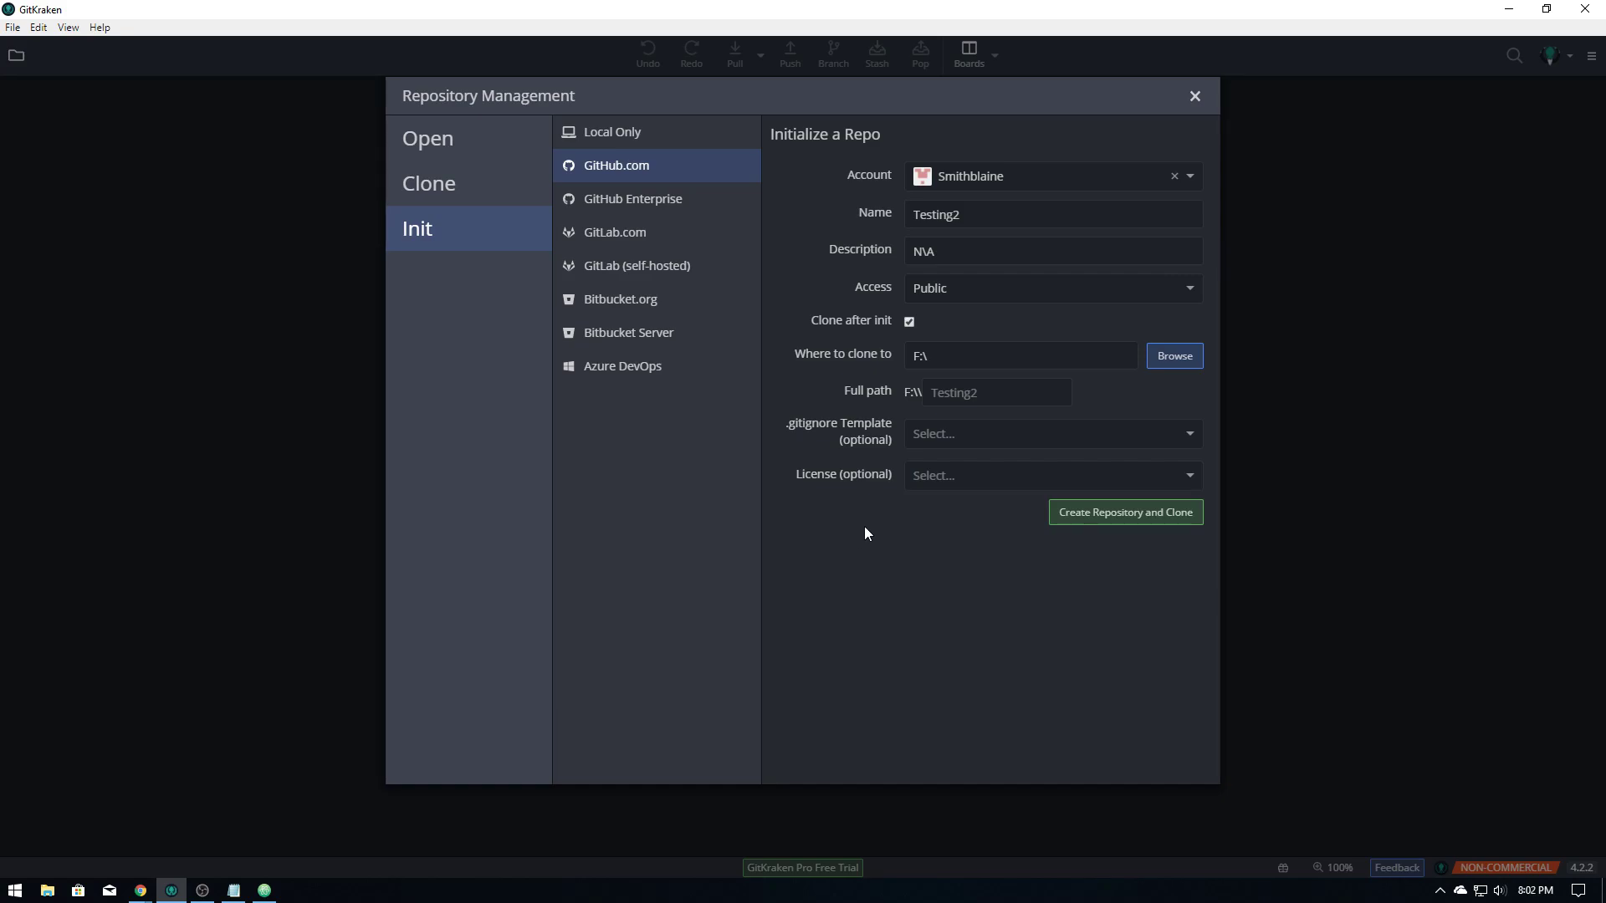
# Create Testing2 on GitHub, clone it into GitKraken, and switch between open windows
pyautogui.click(1140, 526)
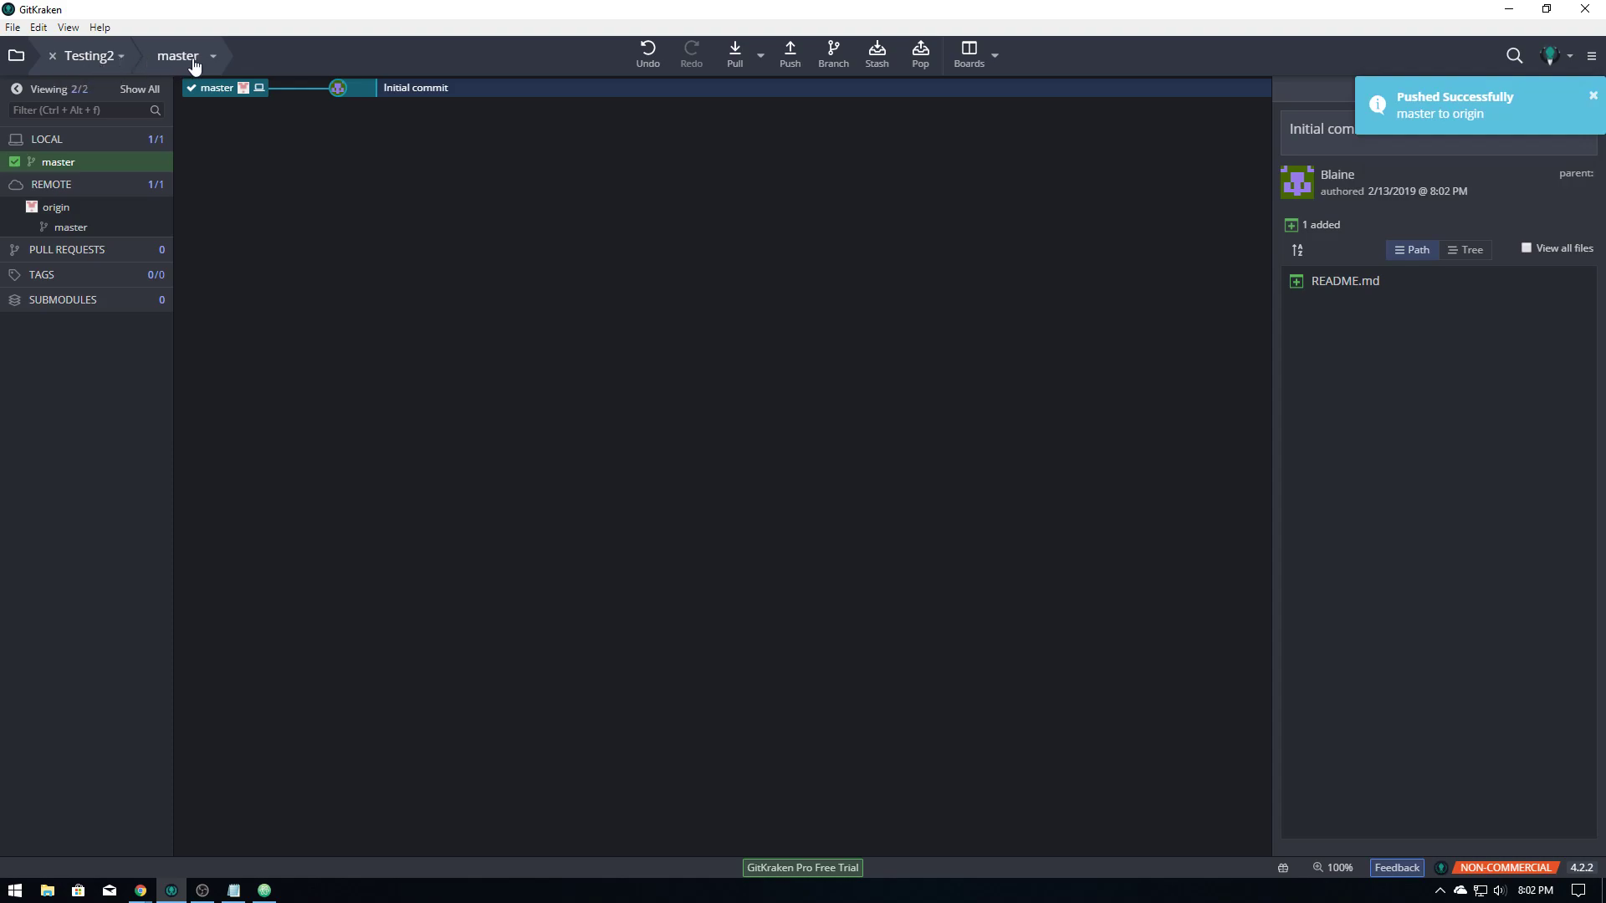
pyautogui.hotkey('alt', 'Tab')
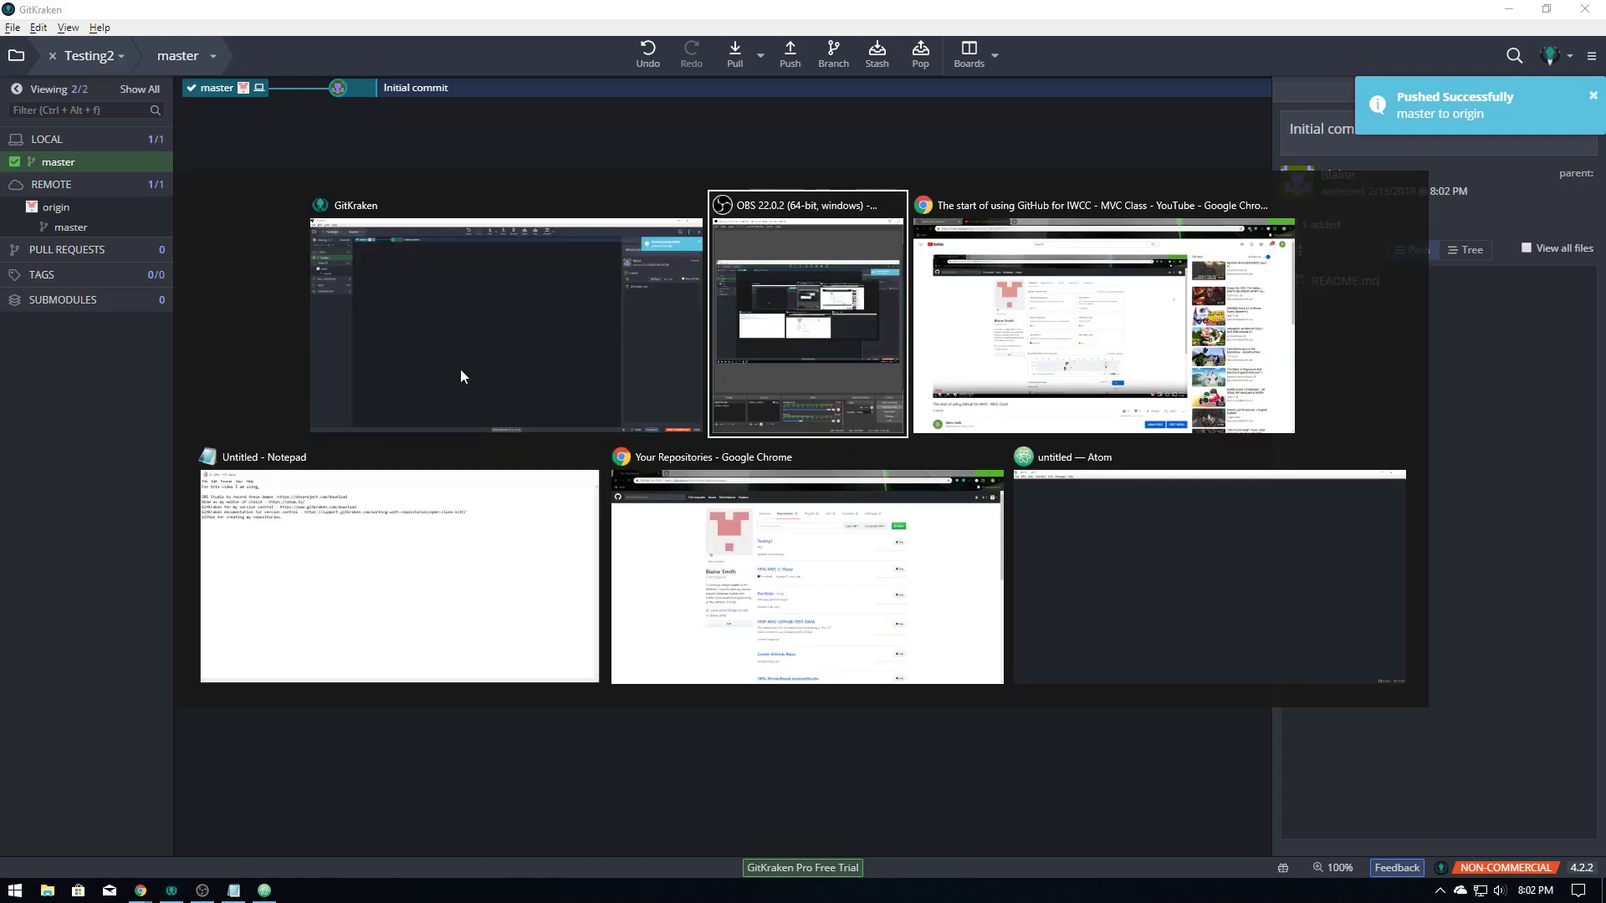
pyautogui.click(1106, 336)
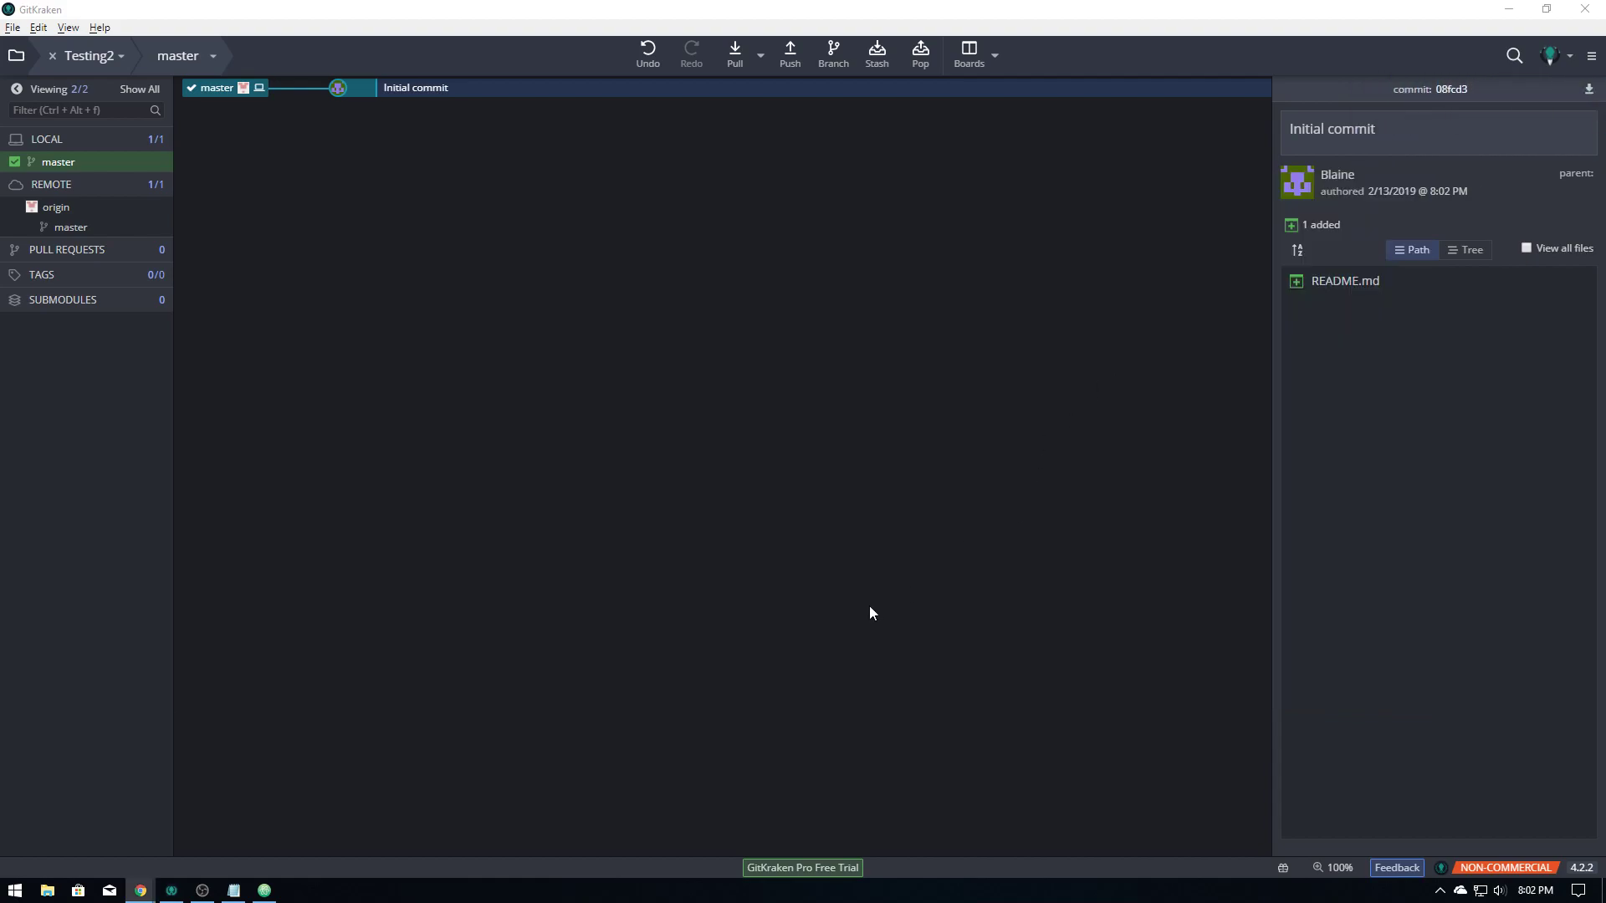
pyautogui.hotkey('alt', 'Tab')
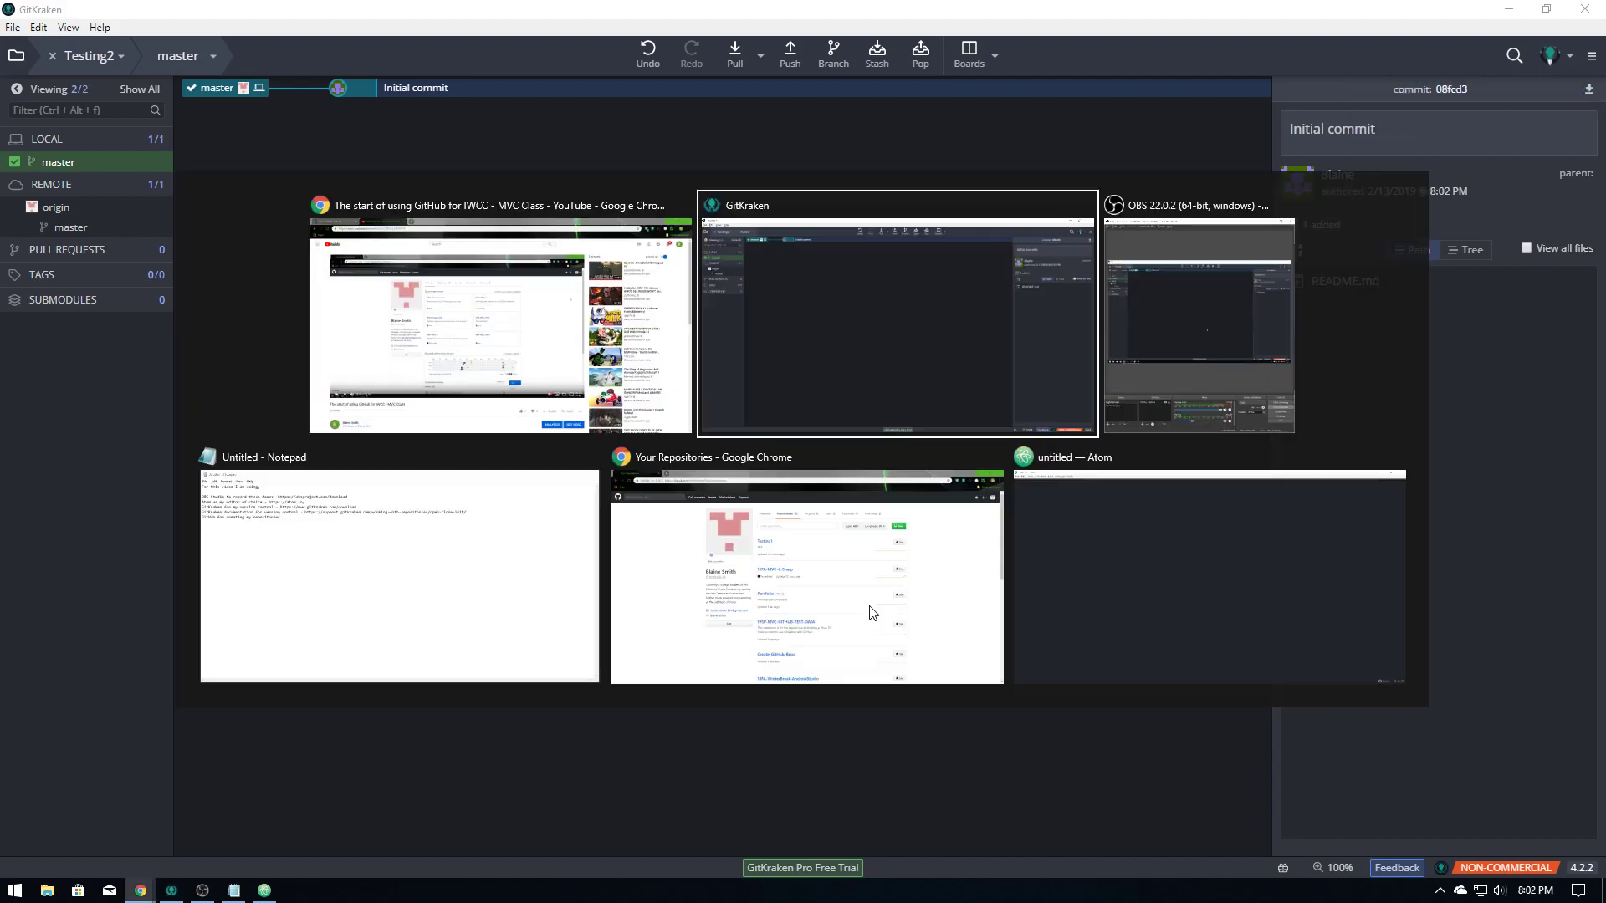
# Reload GitHub's Your Repositories list in Chrome and open the new Testing2 repository
pyautogui.click(771, 548)
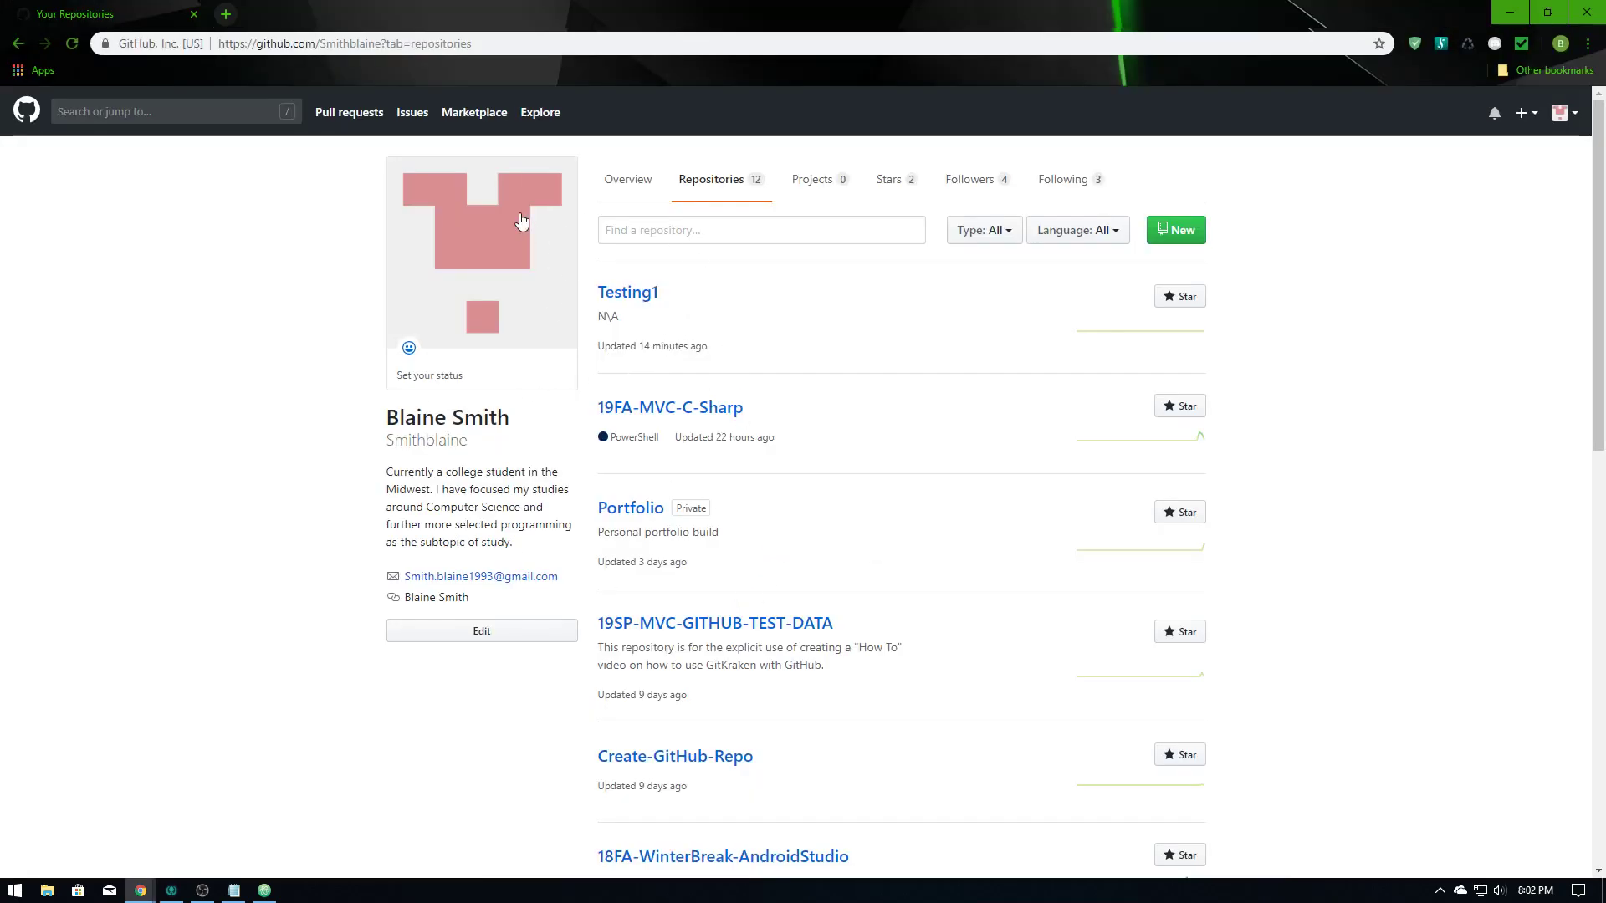
pyautogui.click(76, 45)
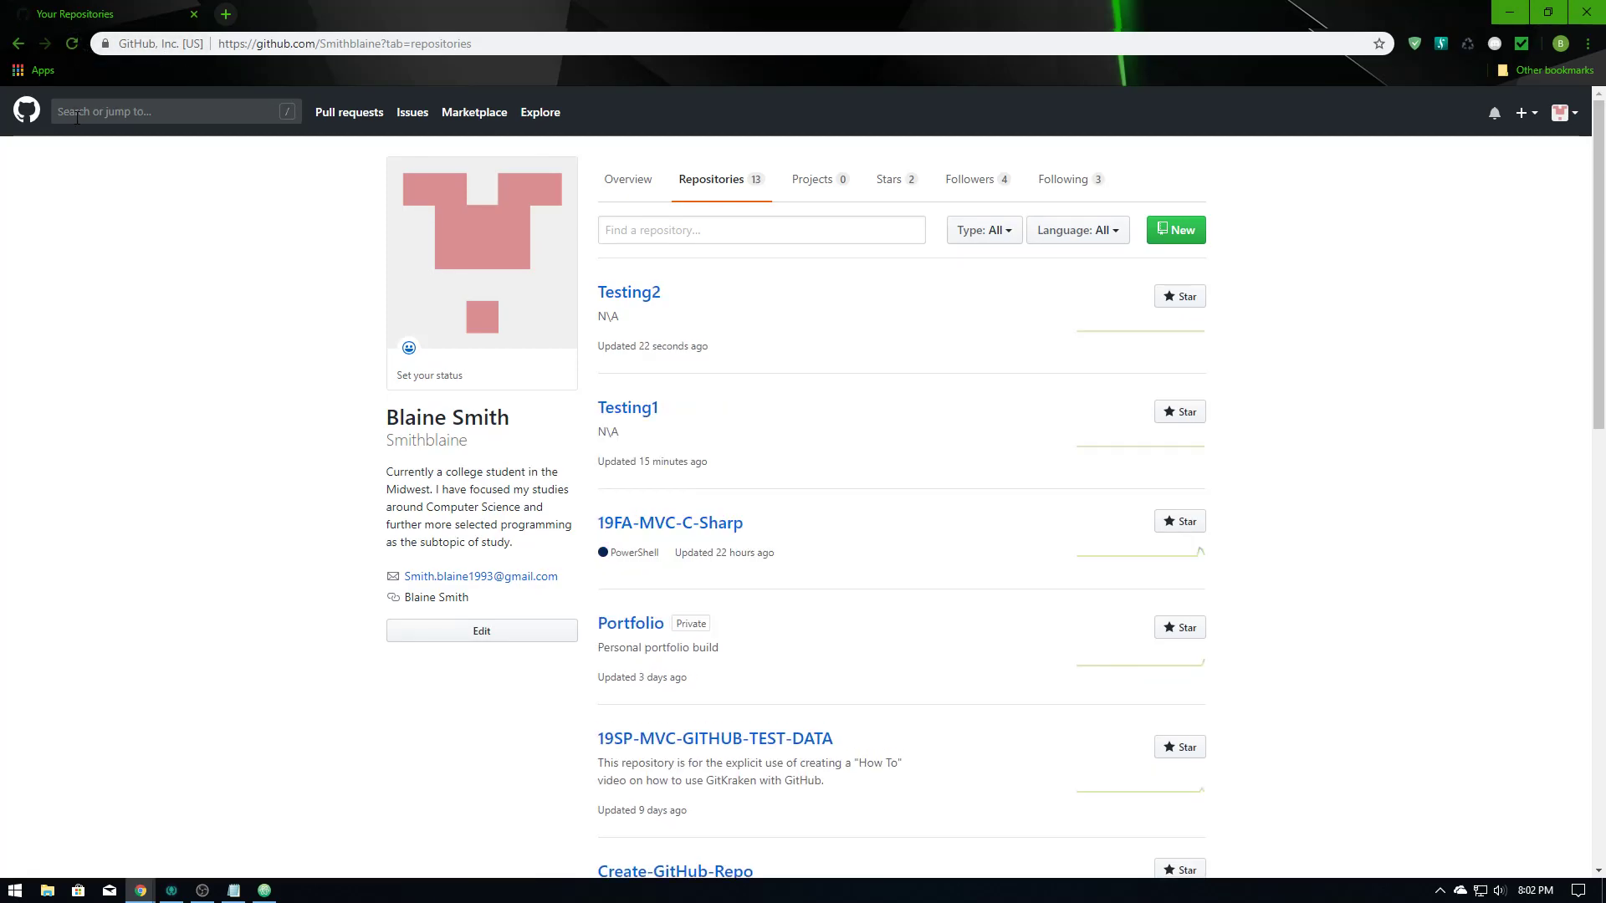
pyautogui.click(637, 294)
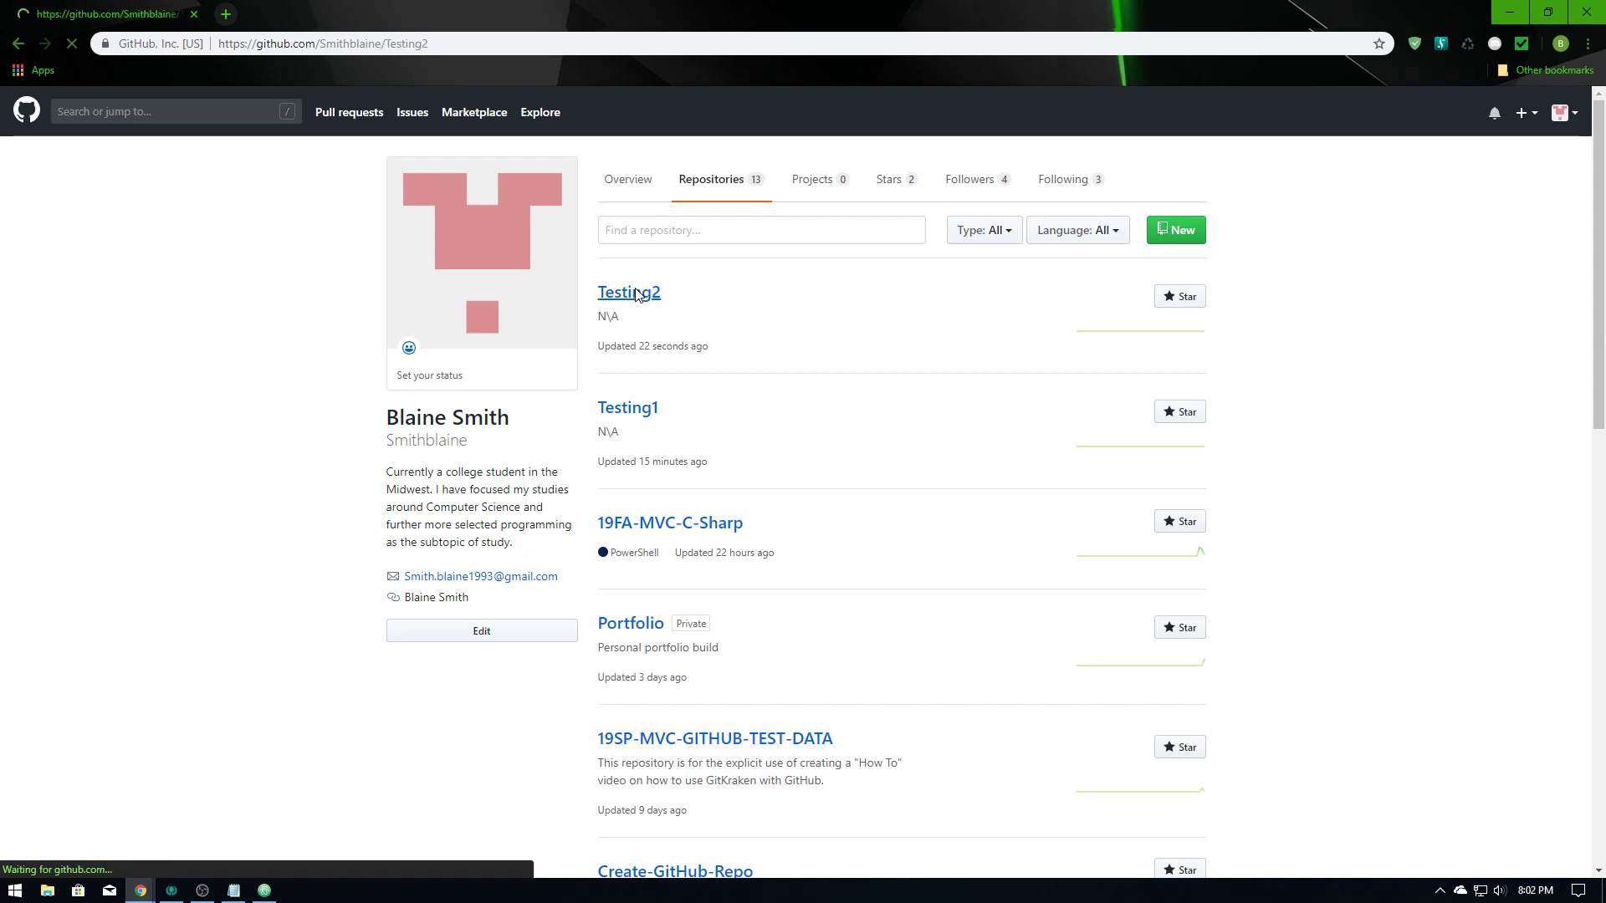